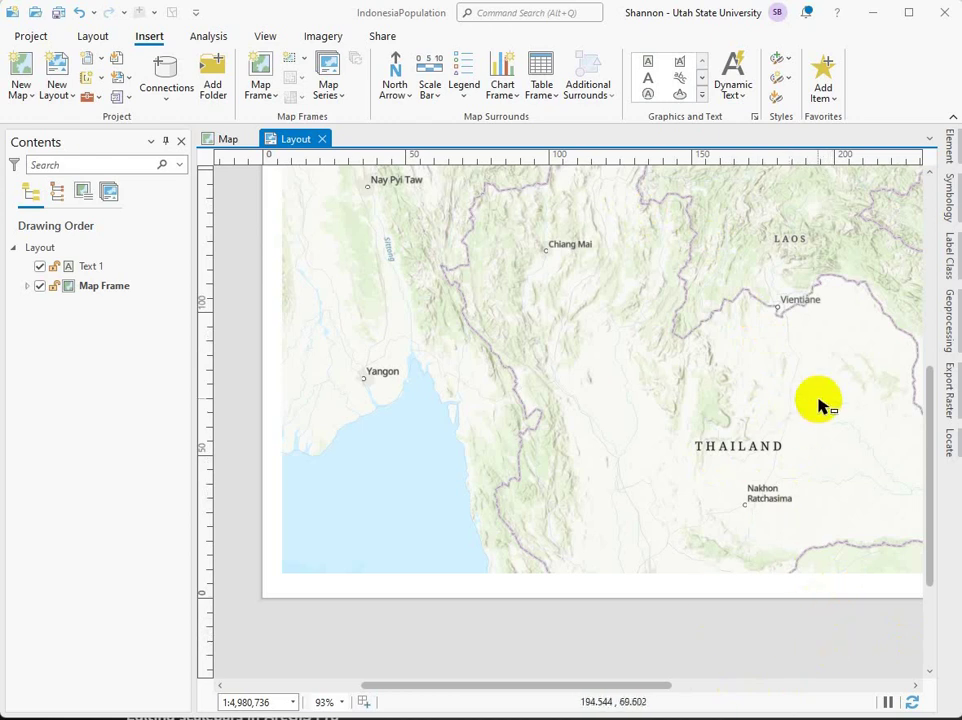
Step: Insert a miles scale bar at the lower left of the Myanmar/Thailand map frame
left_click(428, 68)
left_click_drag(292, 524, 455, 559)
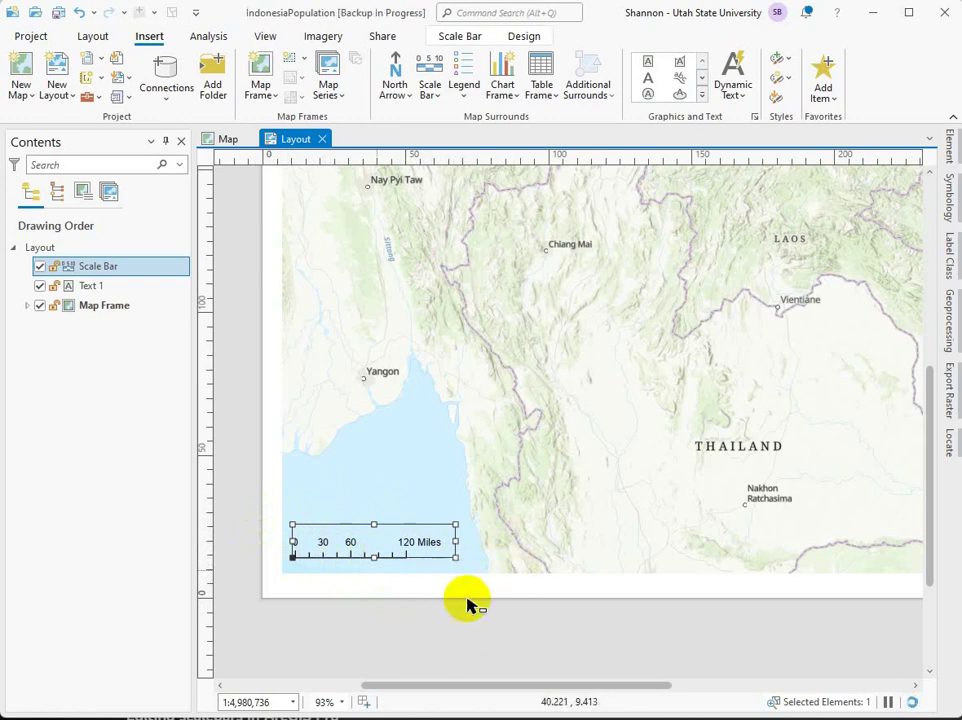
Step: In the scale bar's properties, set Fitting Strategy to Adjust width and Division Value to 50
right_click(424, 541)
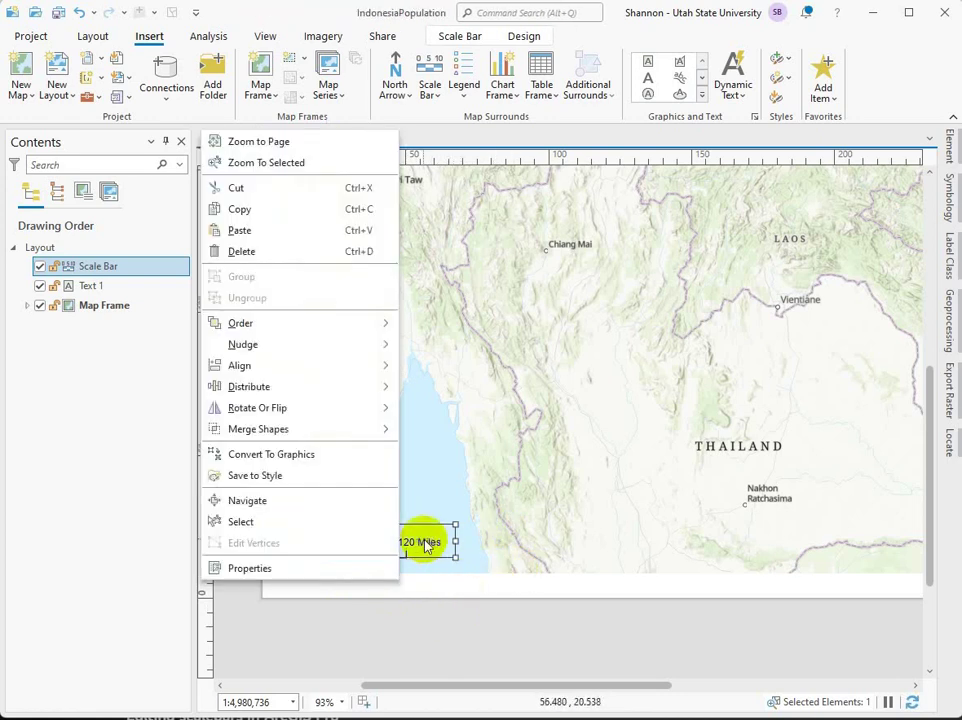
left_click(266, 566)
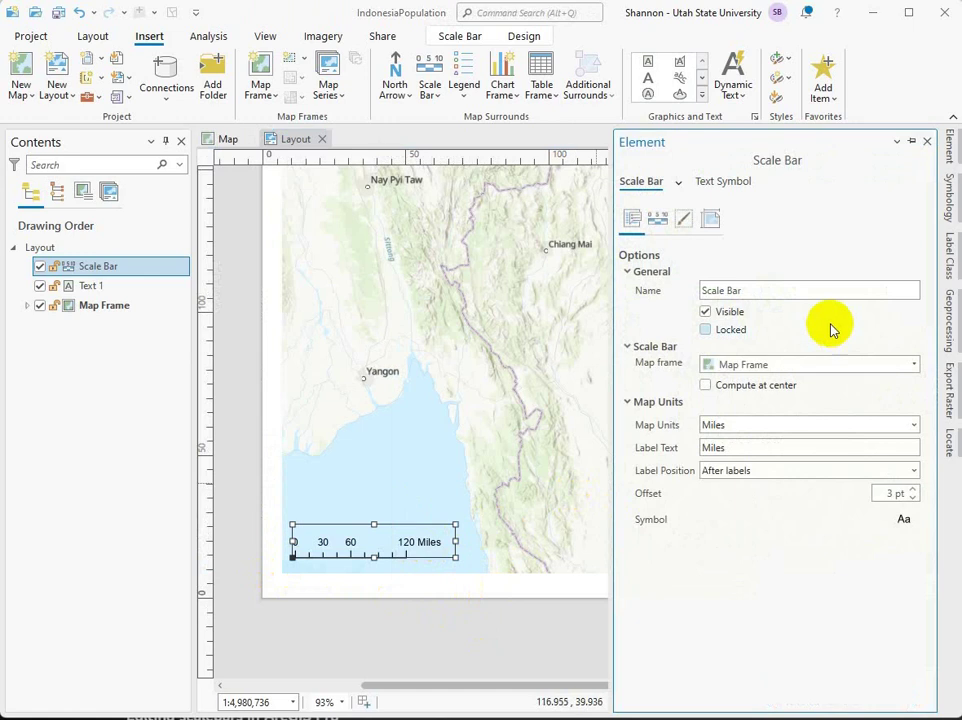
left_click(657, 219)
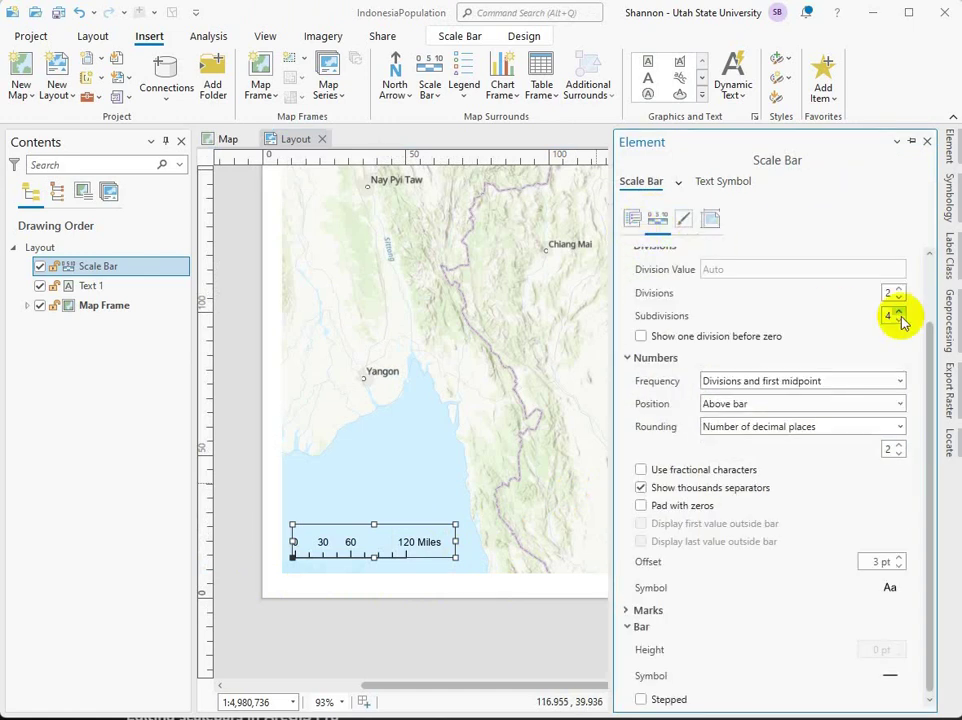
scroll(900, 322, "up", 2)
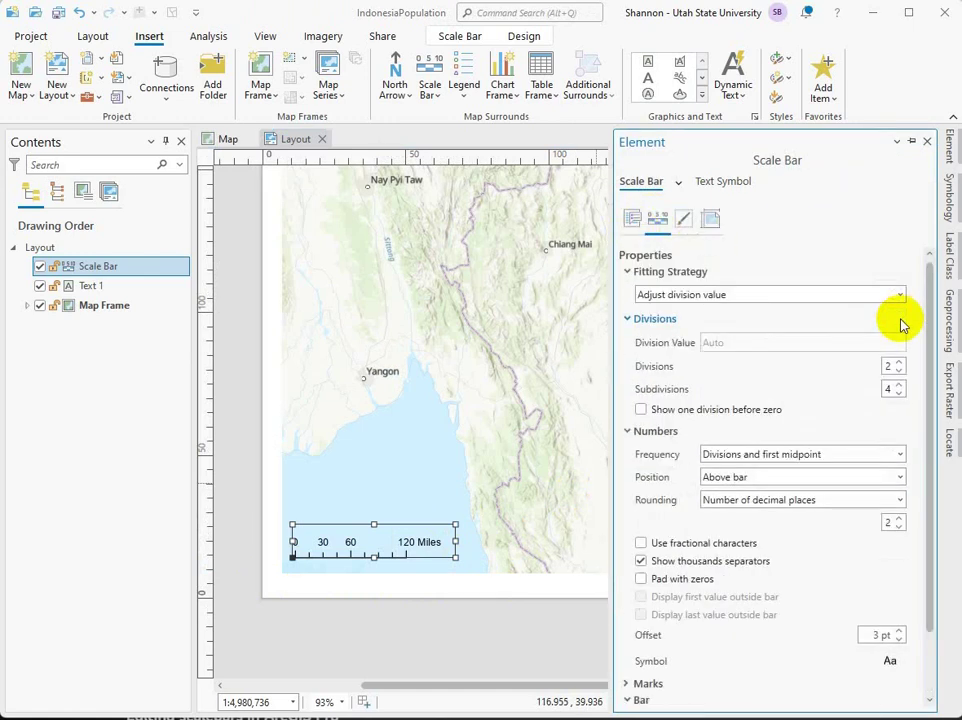
left_click(750, 298)
left_click(672, 364)
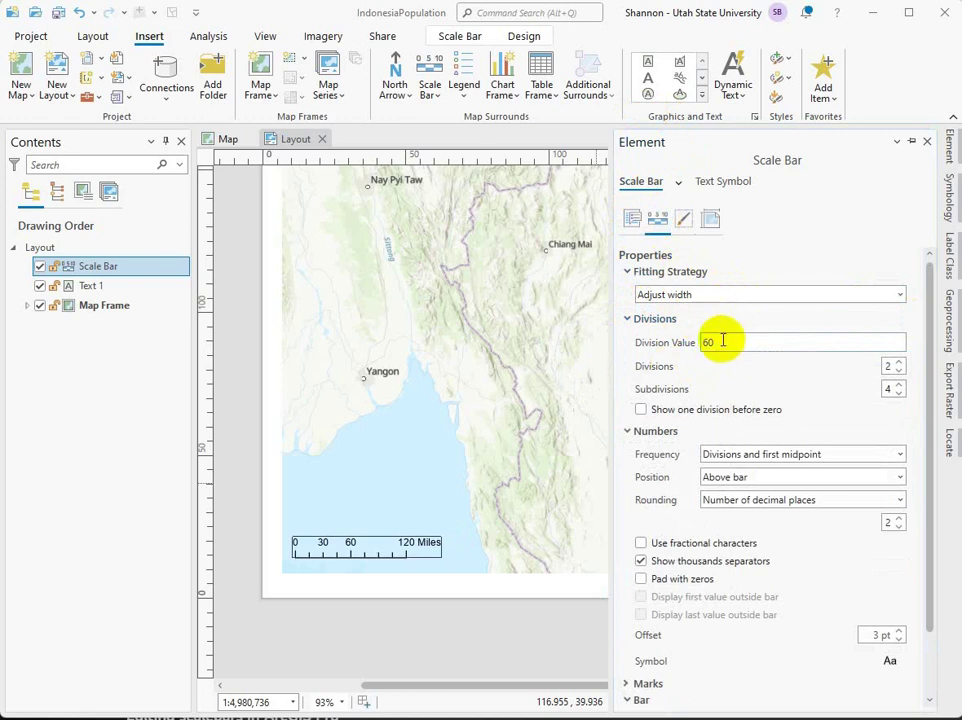
left_click_drag(722, 341, 672, 350)
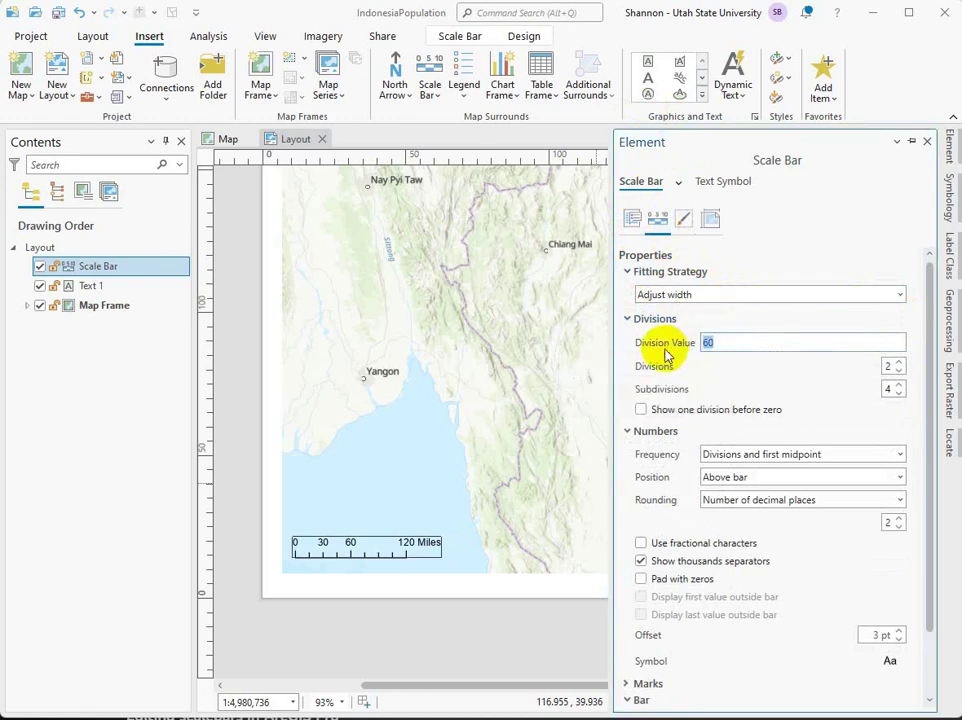
double_click(707, 347)
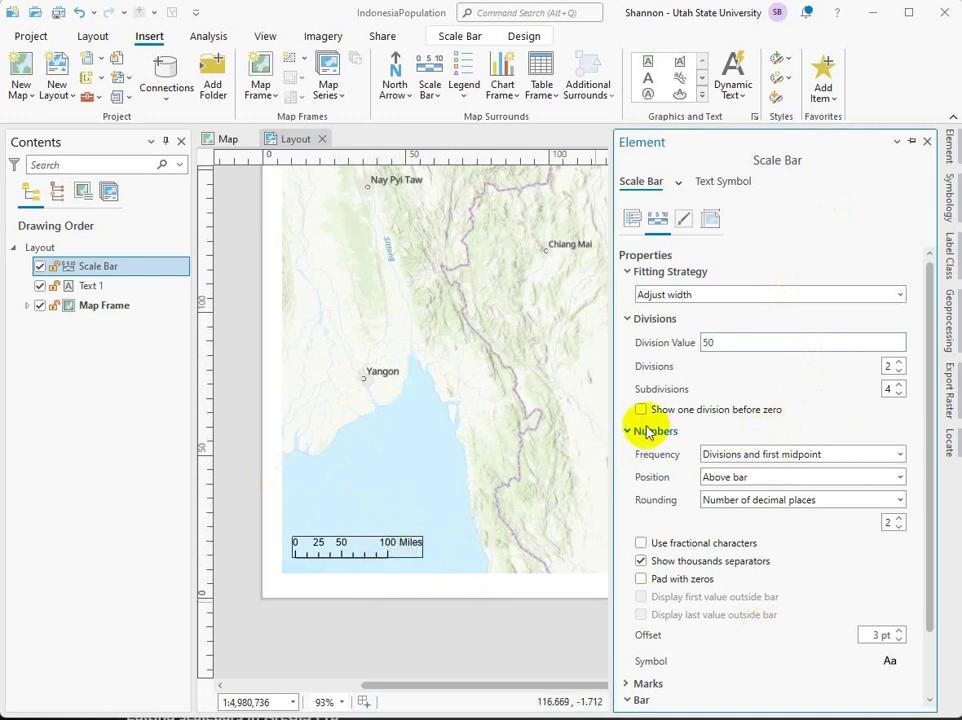
Step: Set the scale bar's Marks Frequency to No marks and Numbers Frequency to Single label
scroll(762, 592, "down", 2)
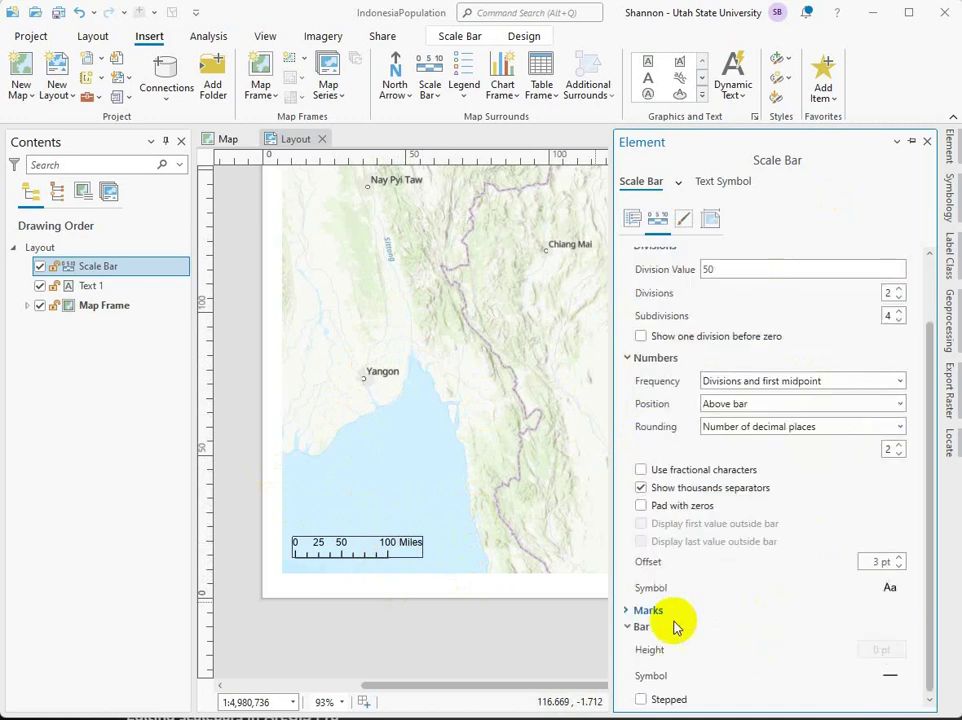
left_click(627, 611)
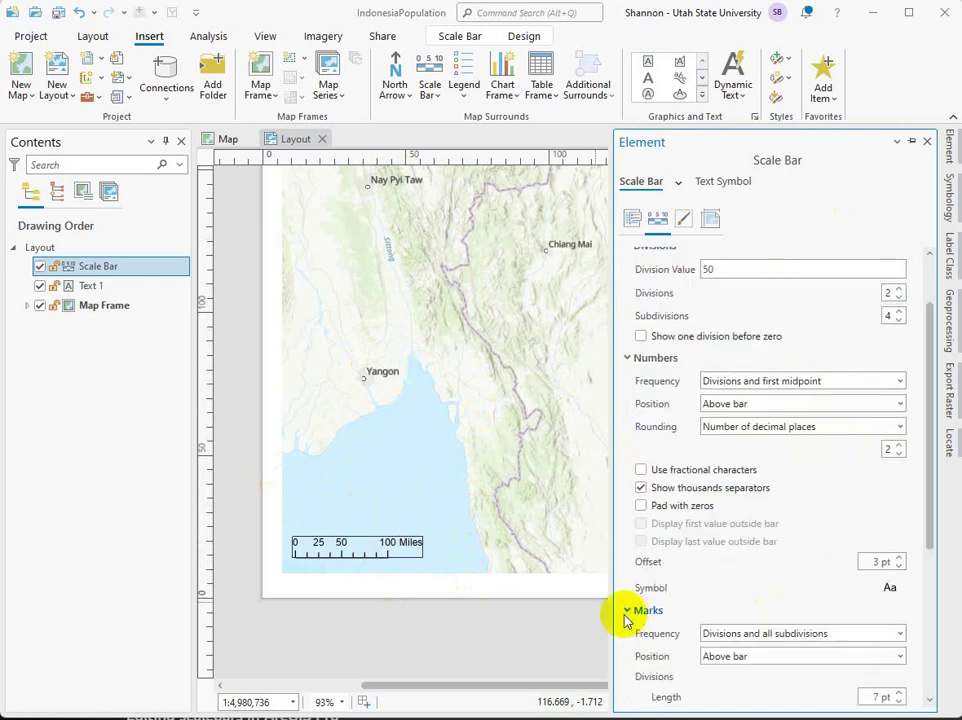
left_click(900, 633)
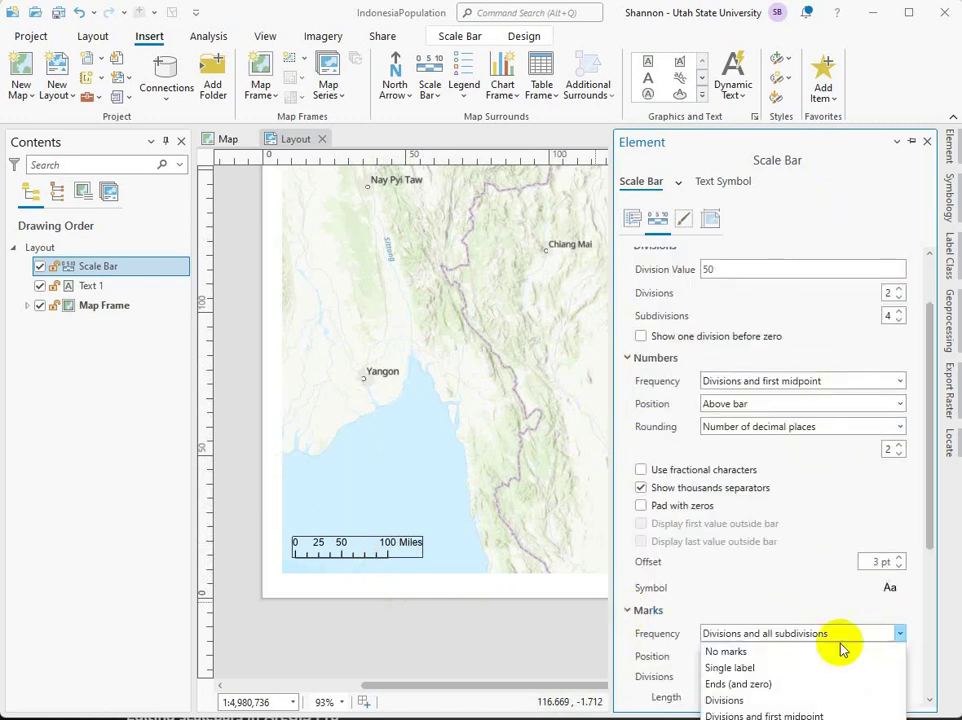
left_click(771, 653)
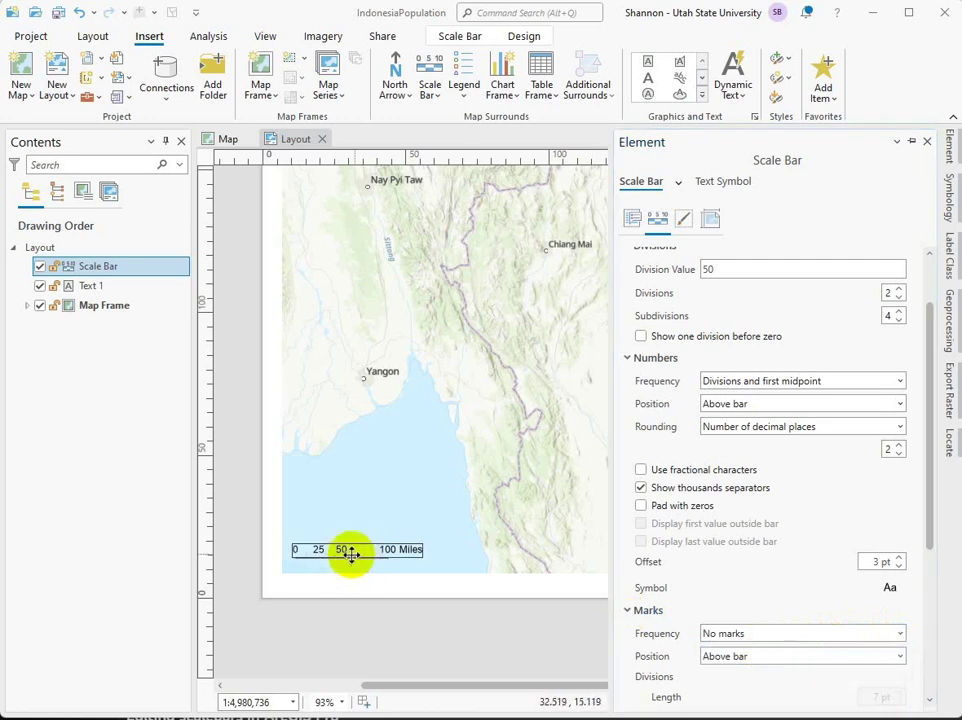
left_click(893, 381)
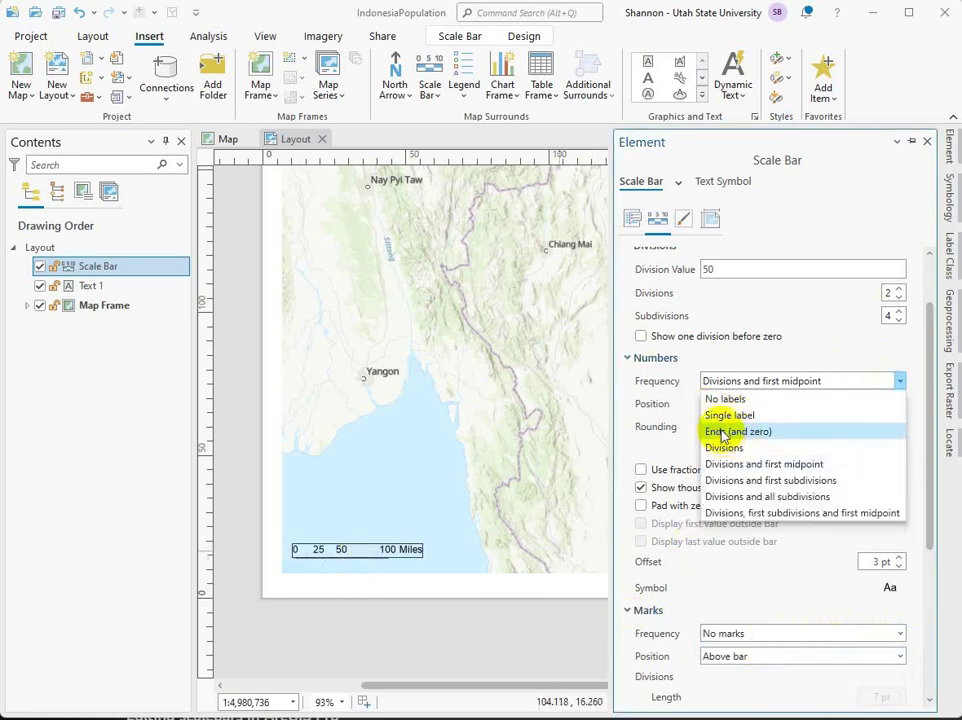
left_click(721, 416)
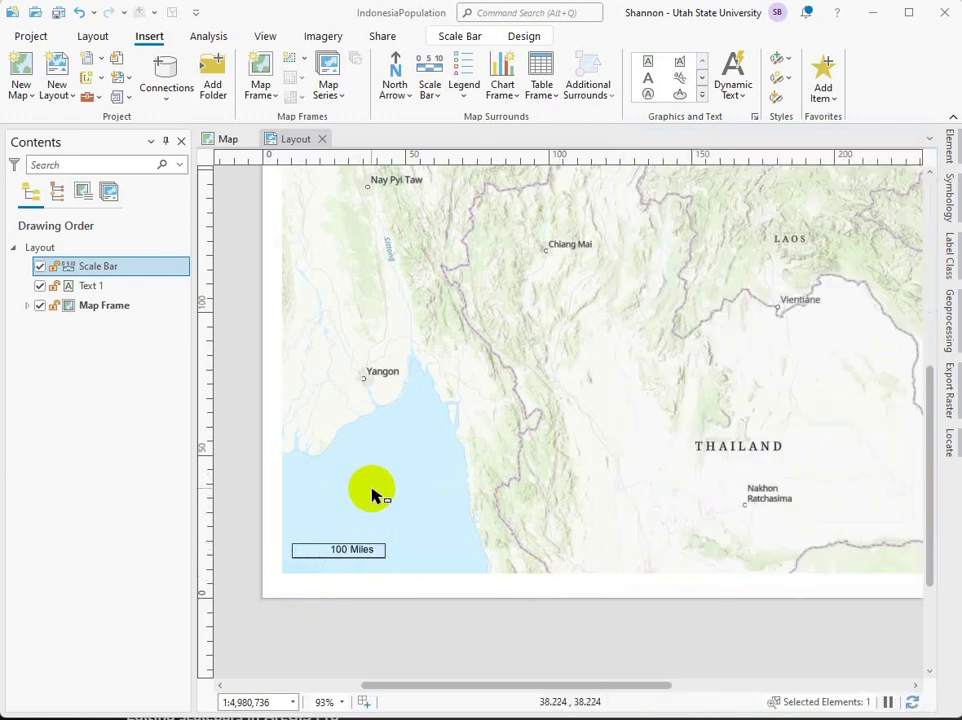
Step: Close the Element pane and convert the scale bar to graphics
left_click(445, 533)
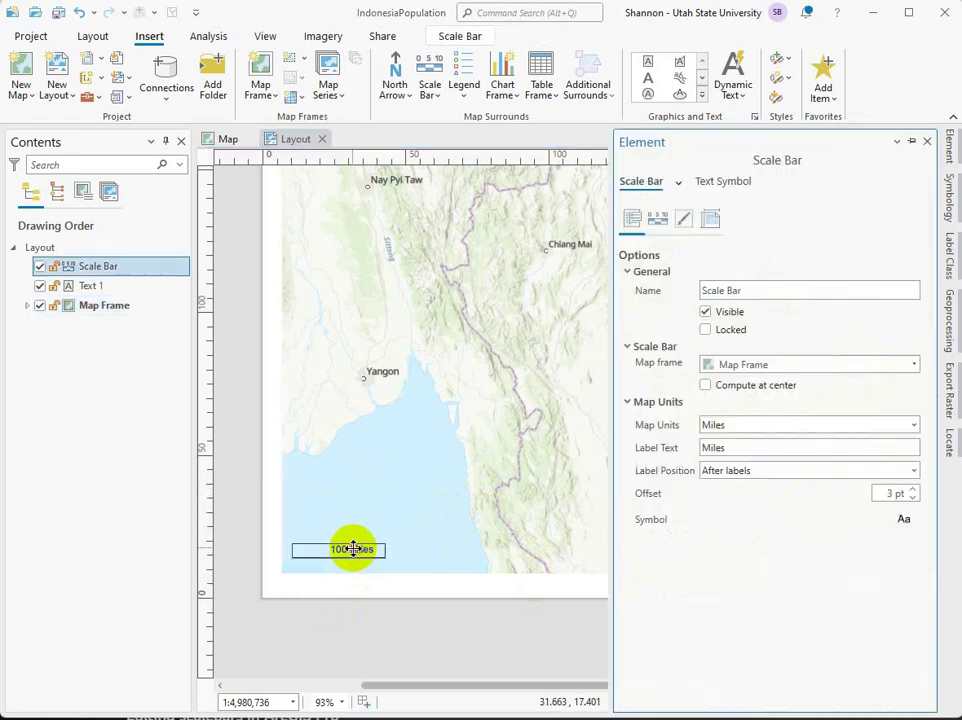
double_click(352, 549)
left_click(350, 535)
right_click(346, 549)
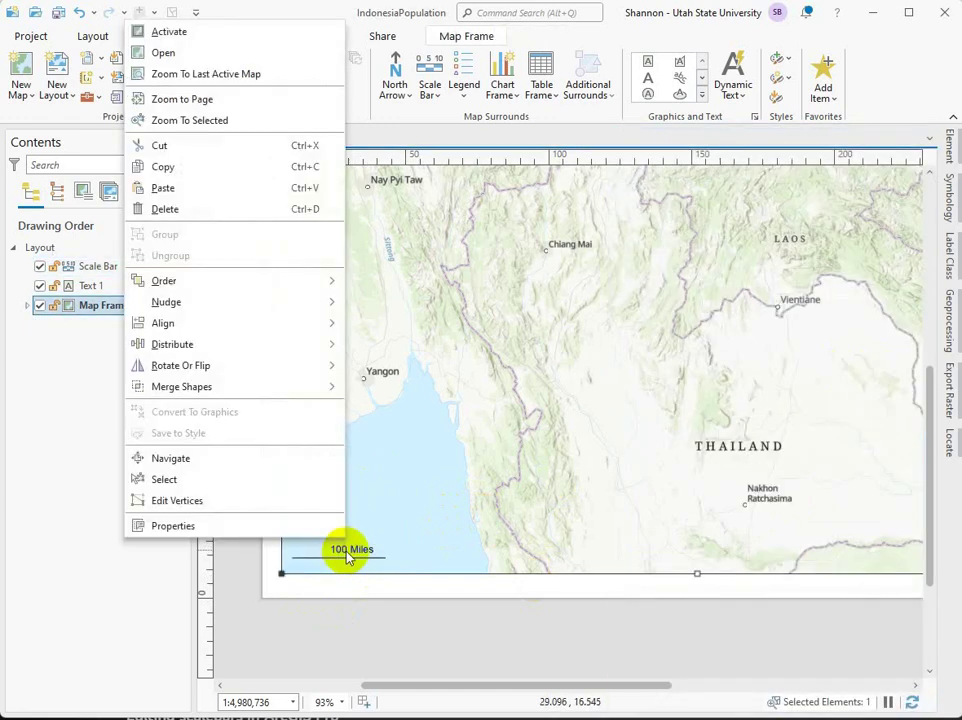
left_click(352, 549)
left_click(352, 549)
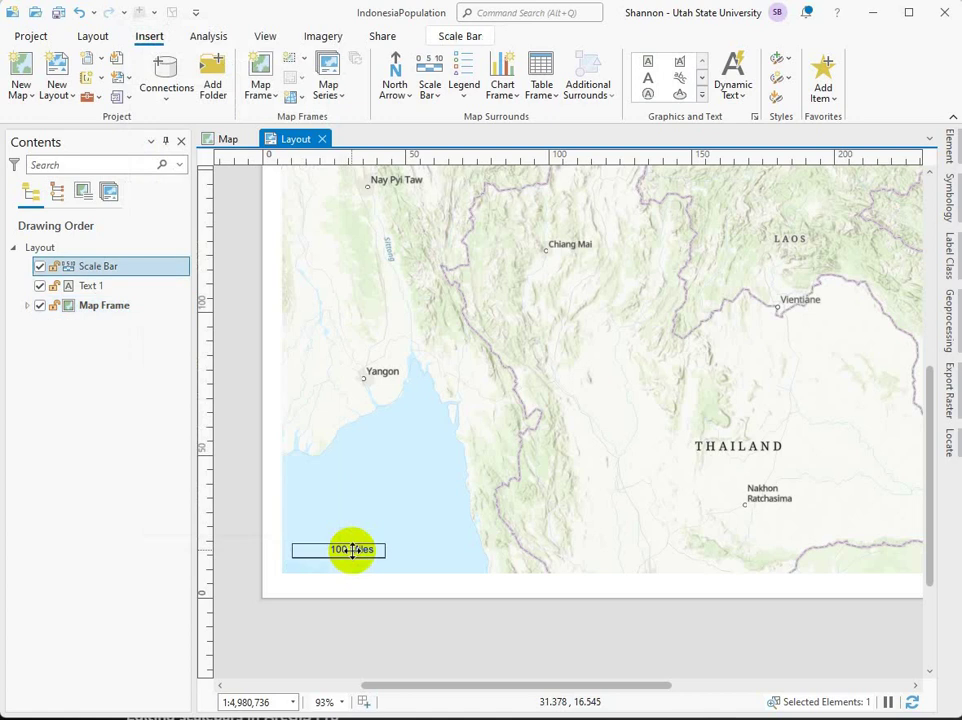
right_click(352, 552)
left_click(205, 466)
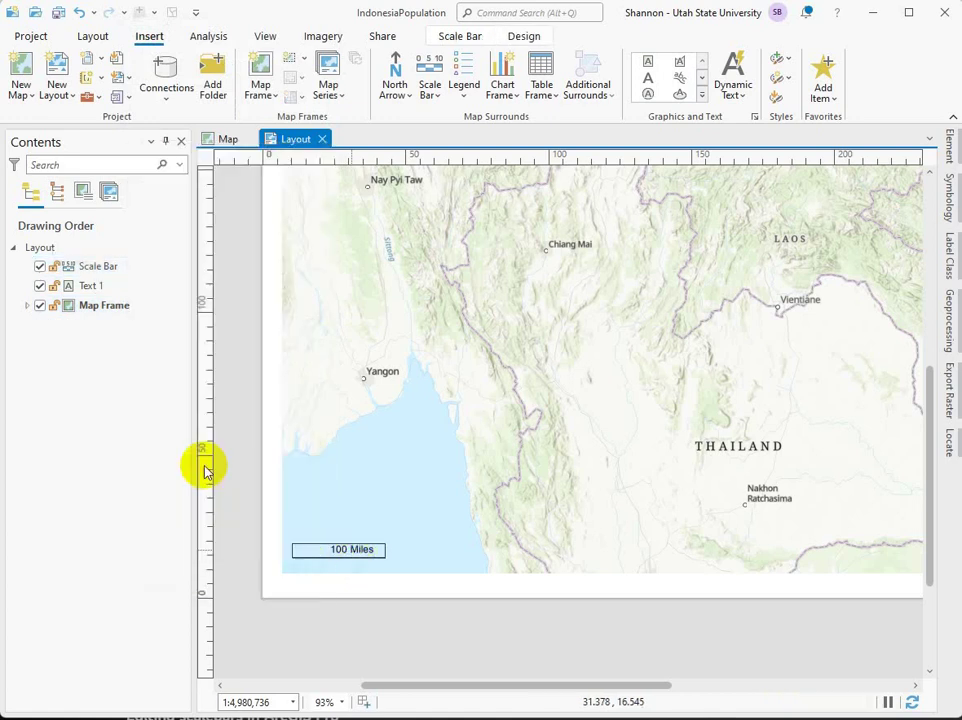
left_click(358, 528)
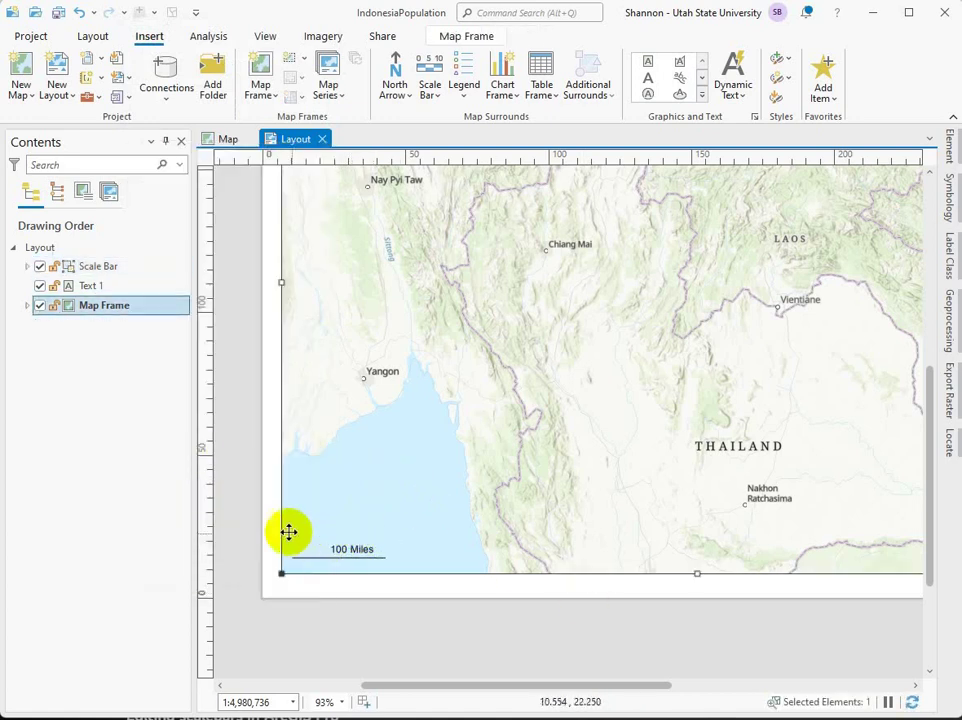
Step: Try editing the 100 Miles label text, then ungroup the scale bar into separate graphics
left_click(348, 550)
left_click(346, 549)
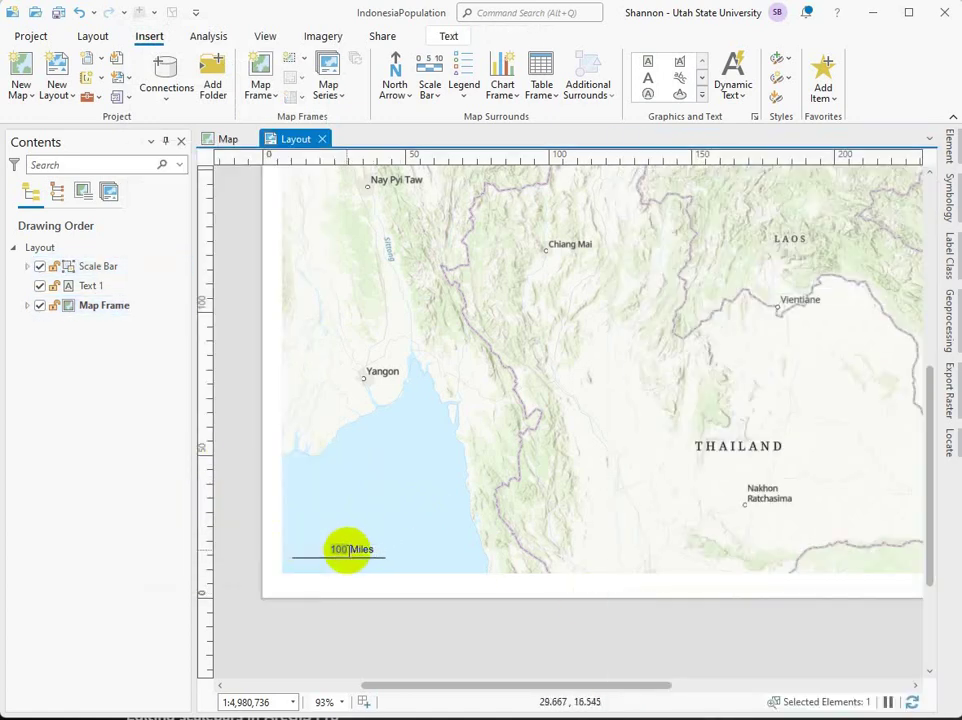
double_click(346, 549)
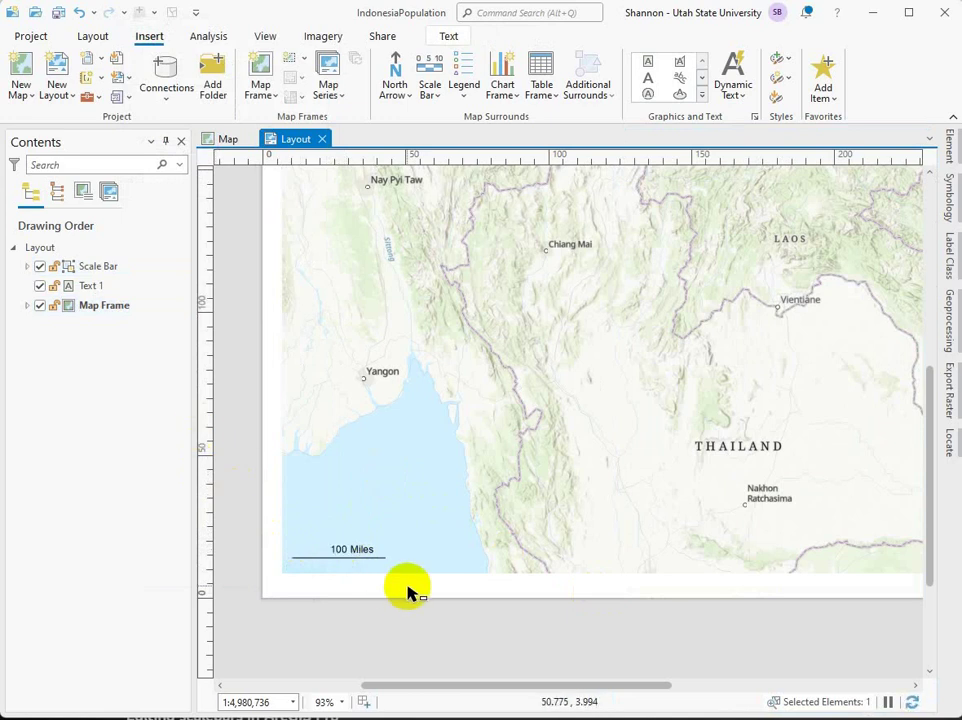
left_click(358, 550)
key("Escape")
right_click(356, 554)
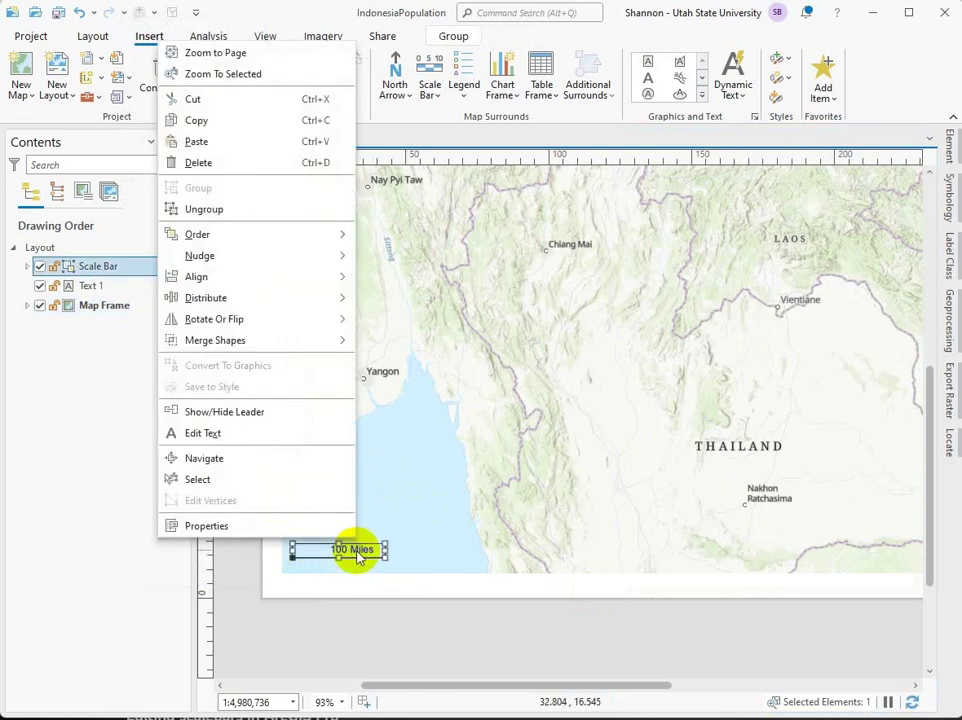
left_click(203, 209)
Step: Move the 100 Miles unit label and number labels leftward over the bar
left_click(367, 455)
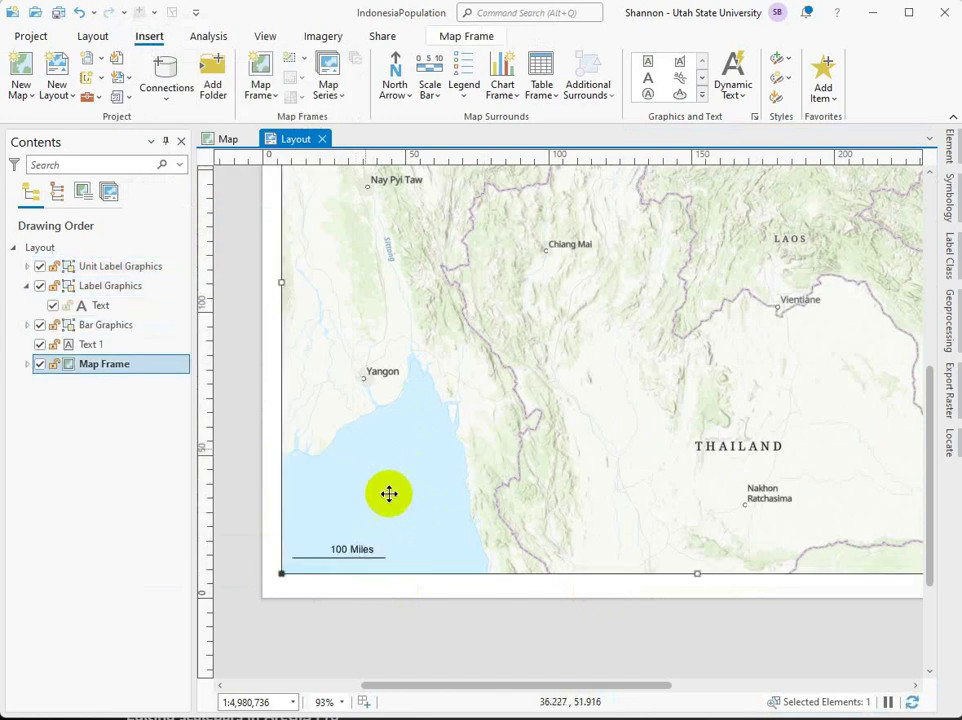
left_click_drag(361, 550, 344, 548)
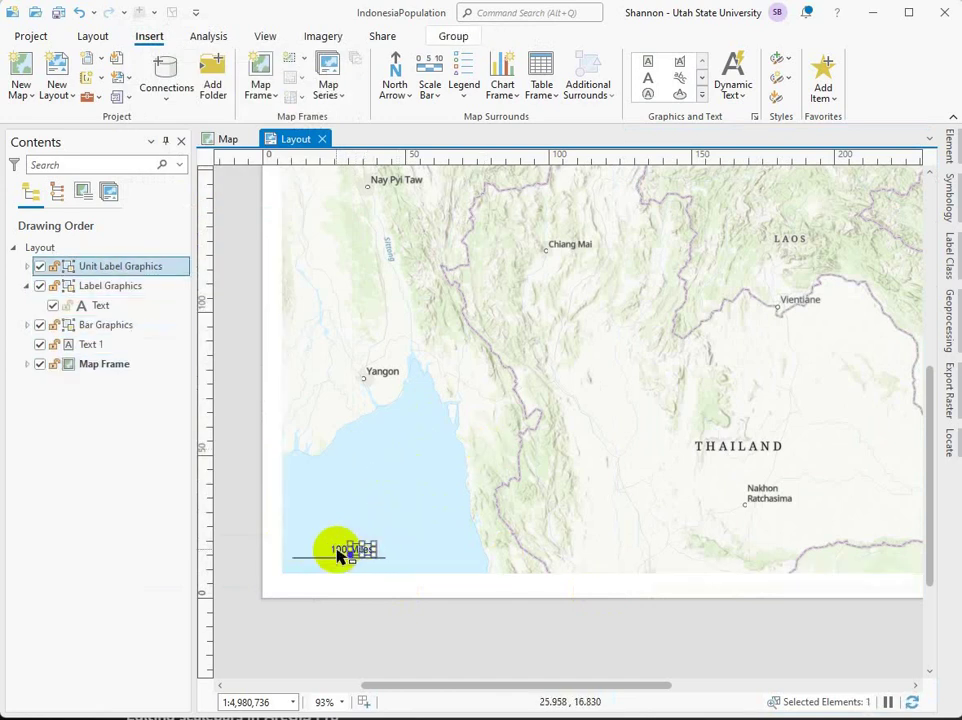
left_click(339, 553, "shift")
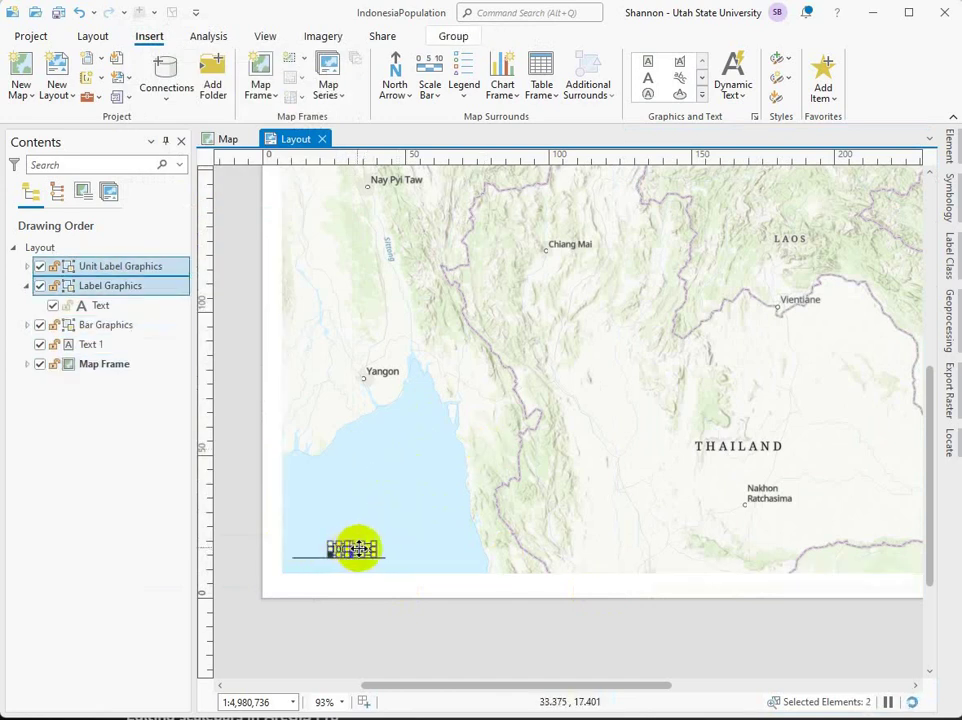
left_click_drag(355, 548, 402, 545)
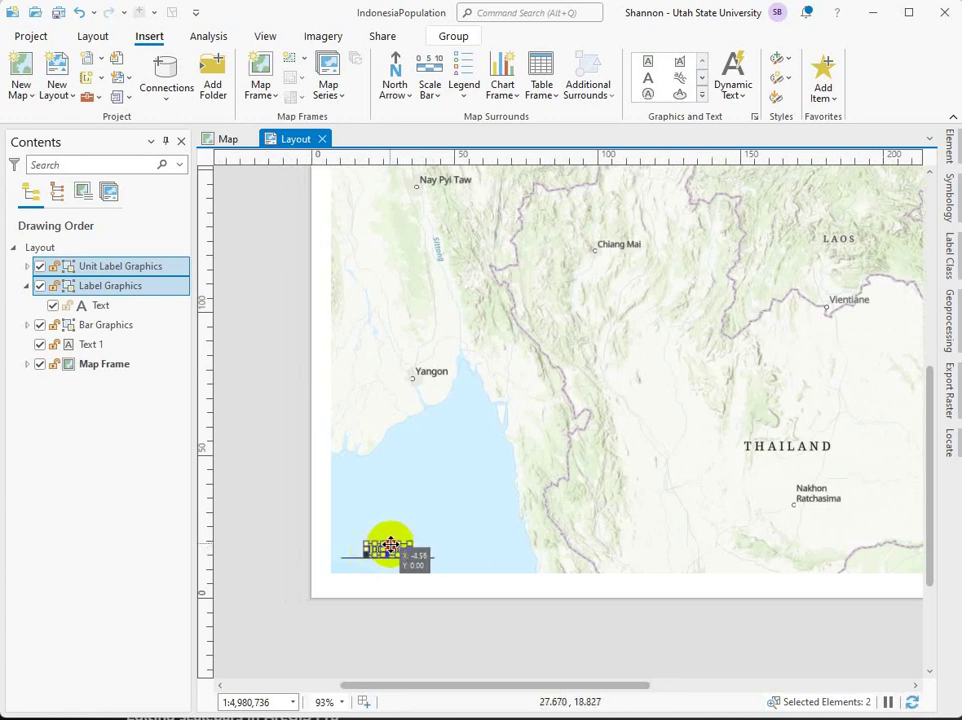
left_click_drag(390, 546, 392, 547)
left_click(520, 504)
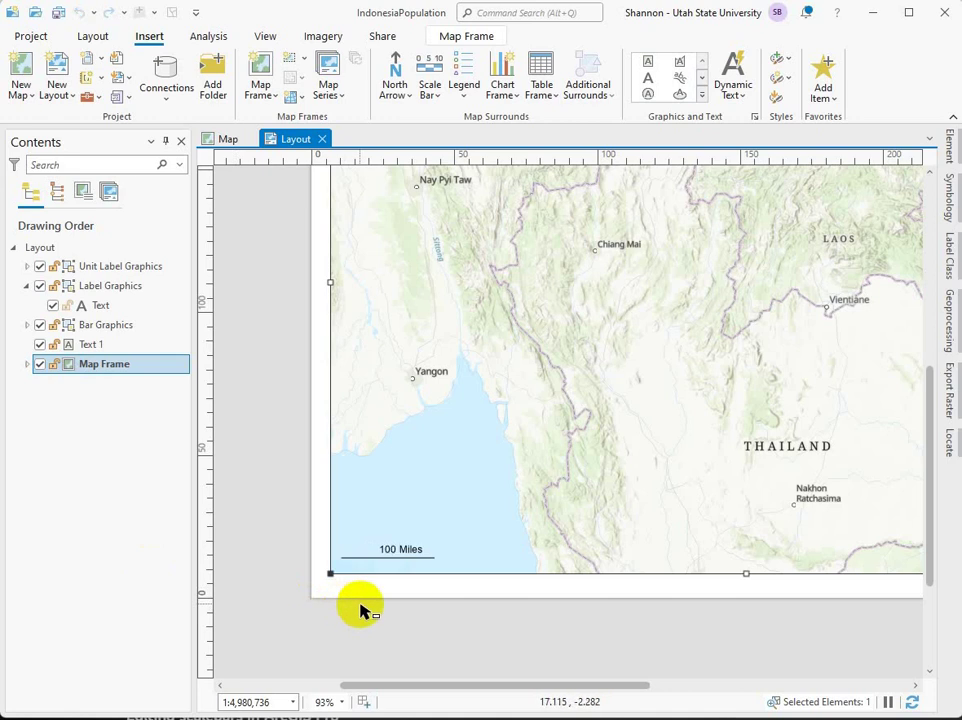
Step: Undo with Ctrl+Z to get back the live scale bar reading 0, 25, 50, 100 Miles
key("ctrl+z")
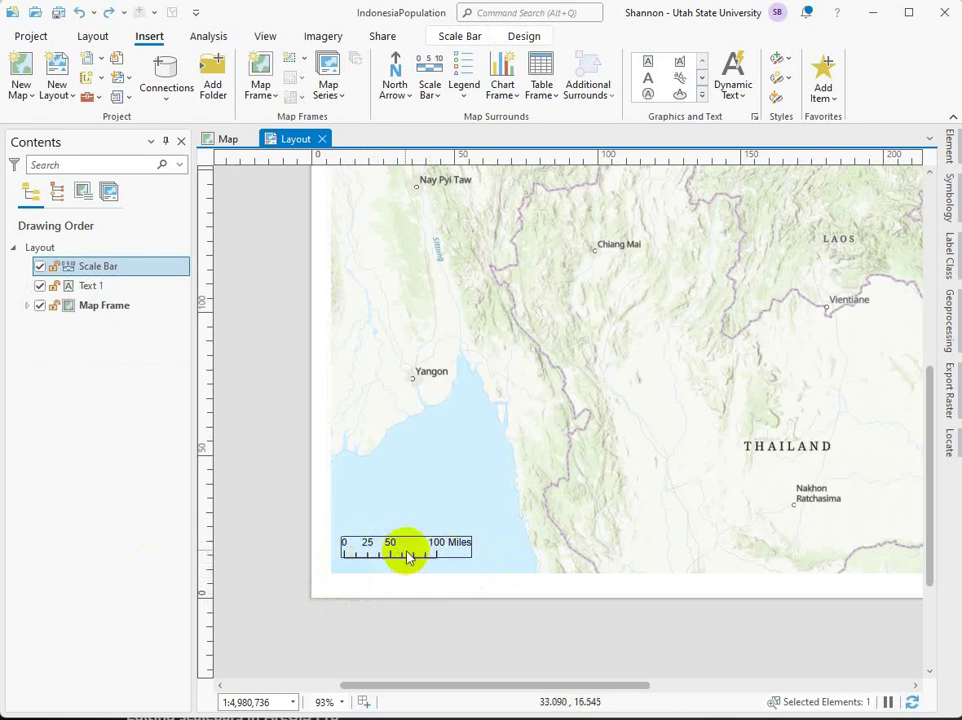
Step: Set the scale bar's Numbers Frequency to Ends (and zero), showing only 0 and 100 Miles
right_click(183, 264)
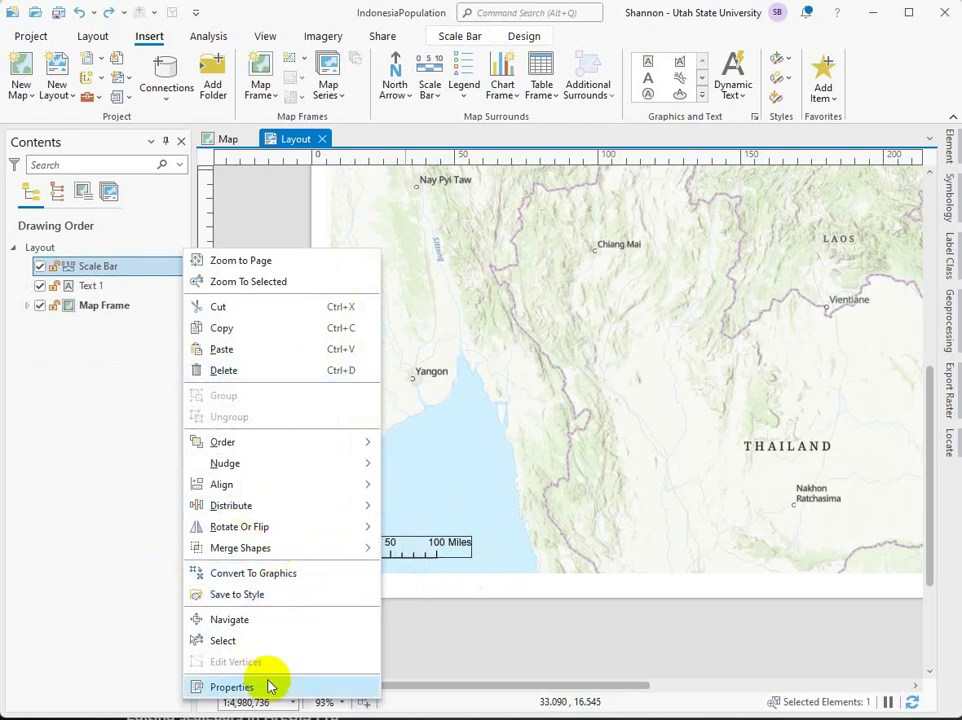
left_click(232, 687)
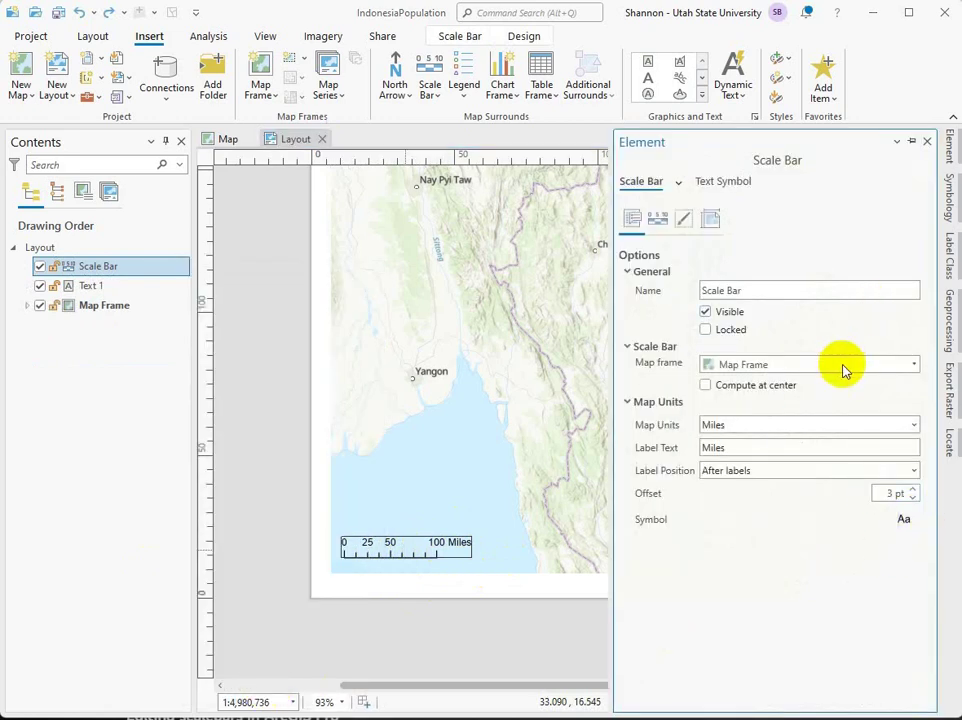
left_click(656, 220)
scroll(737, 640, "down", 3)
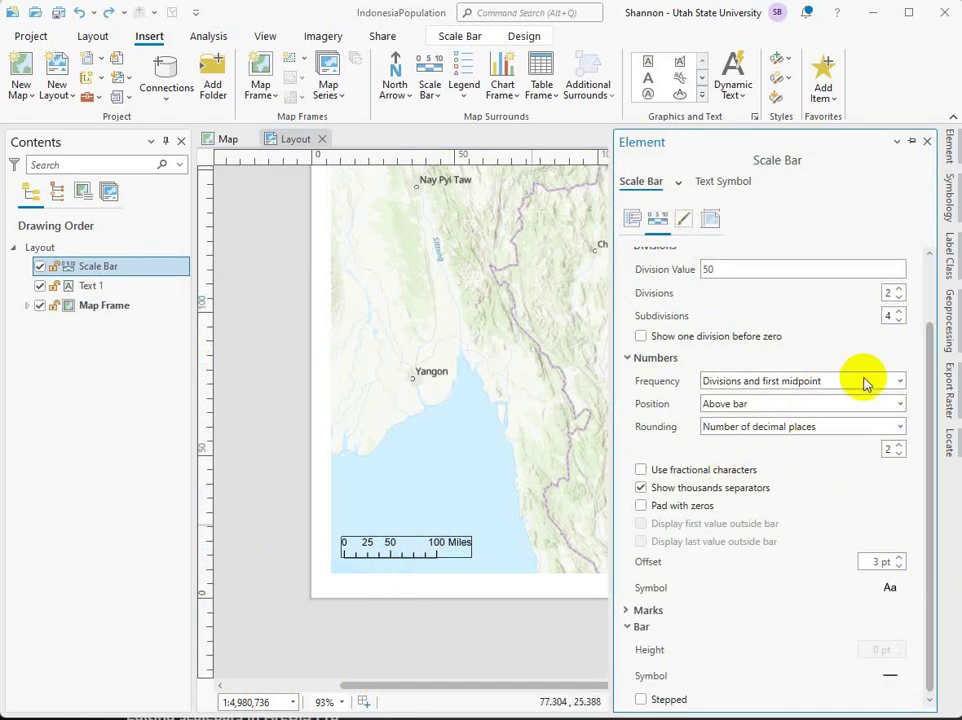
left_click(898, 383)
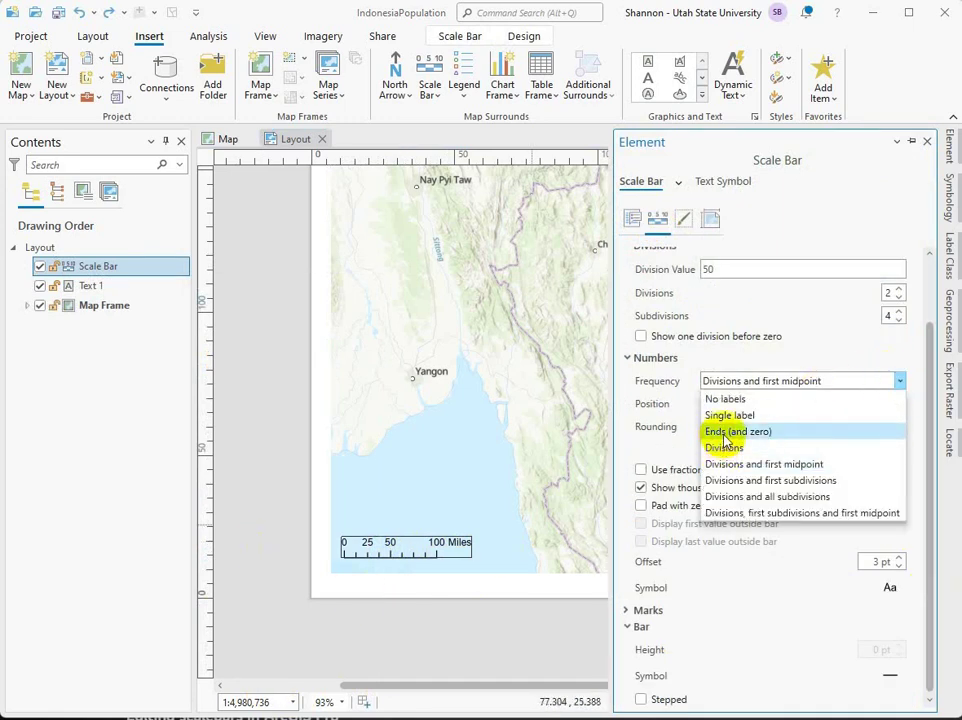
left_click(728, 432)
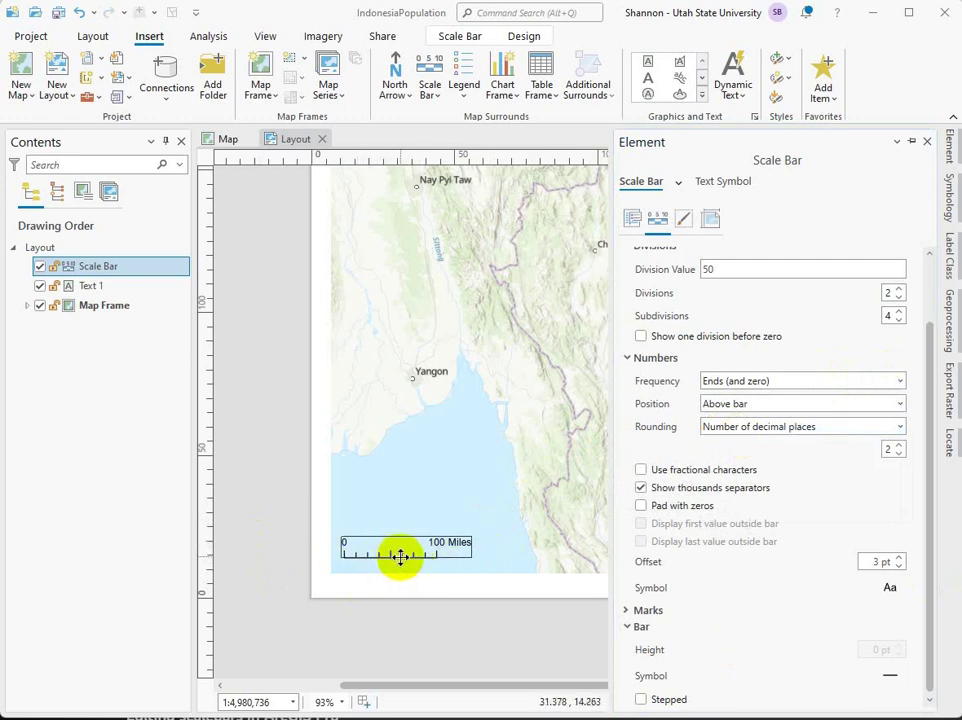
left_click(900, 384)
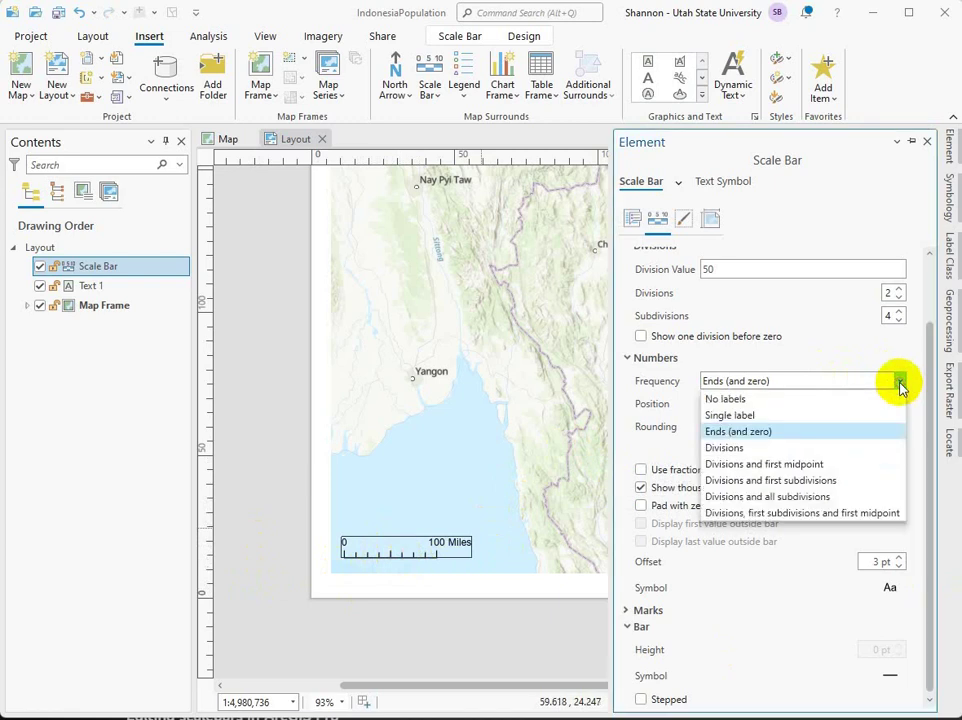
Step: Set number labels and tick marks to Divisions (0, 50, 100) with 3 pt division marks
left_click(730, 448)
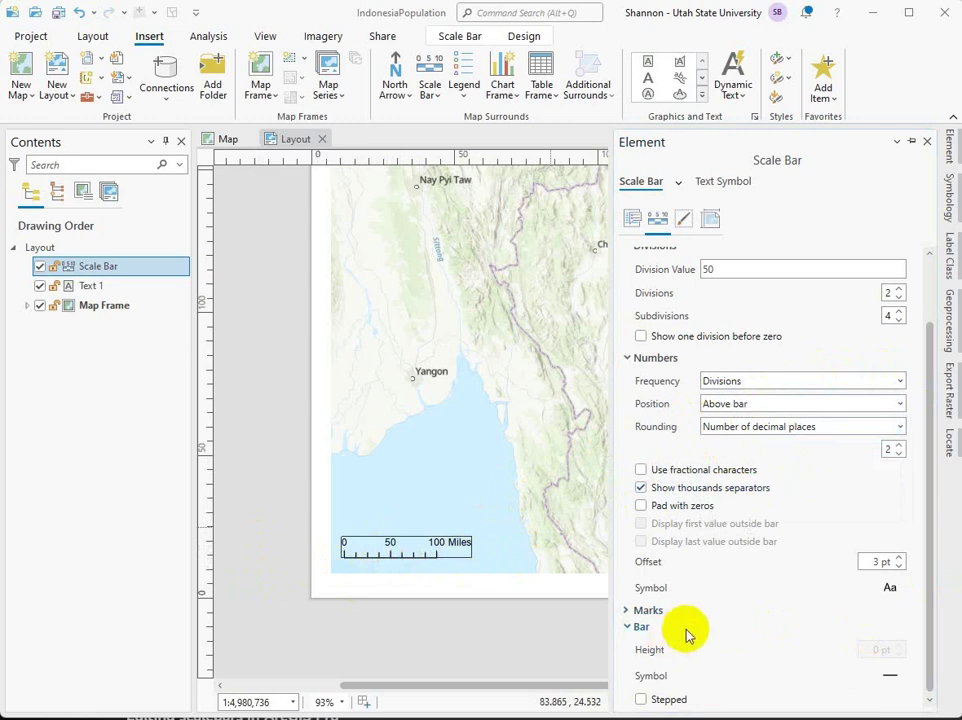
left_click(625, 610)
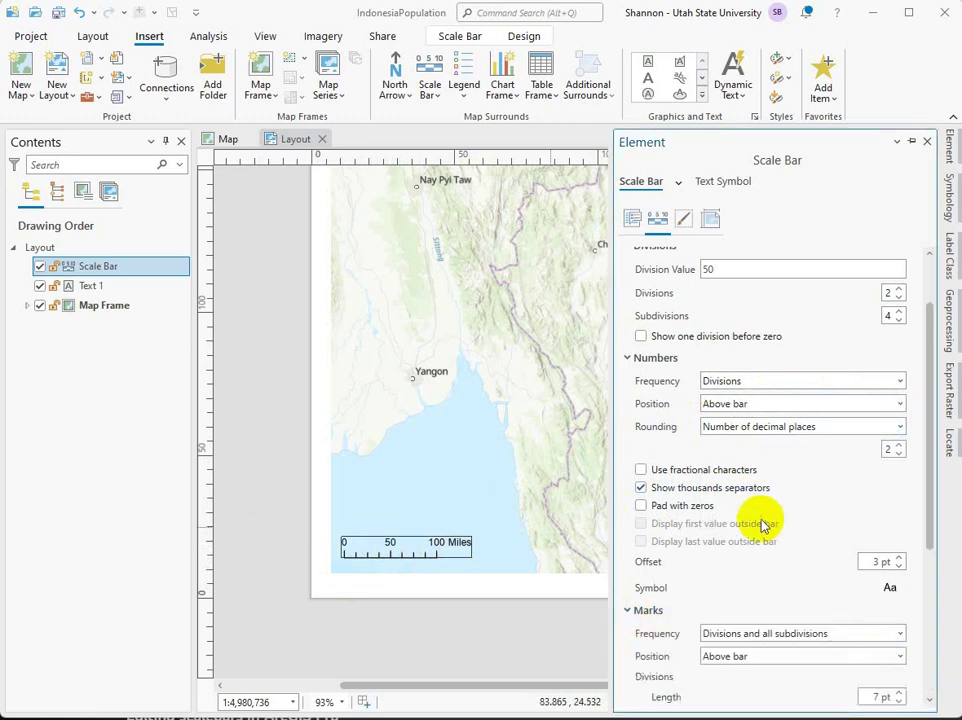
scroll(762, 520, "down", 5)
left_click(898, 376)
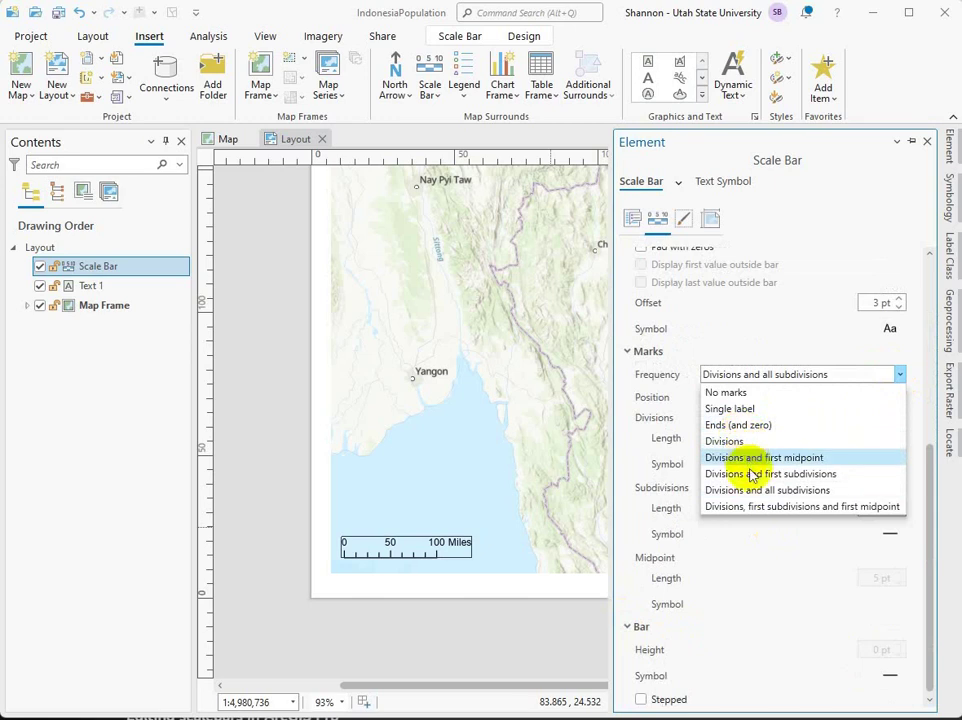
left_click(742, 460)
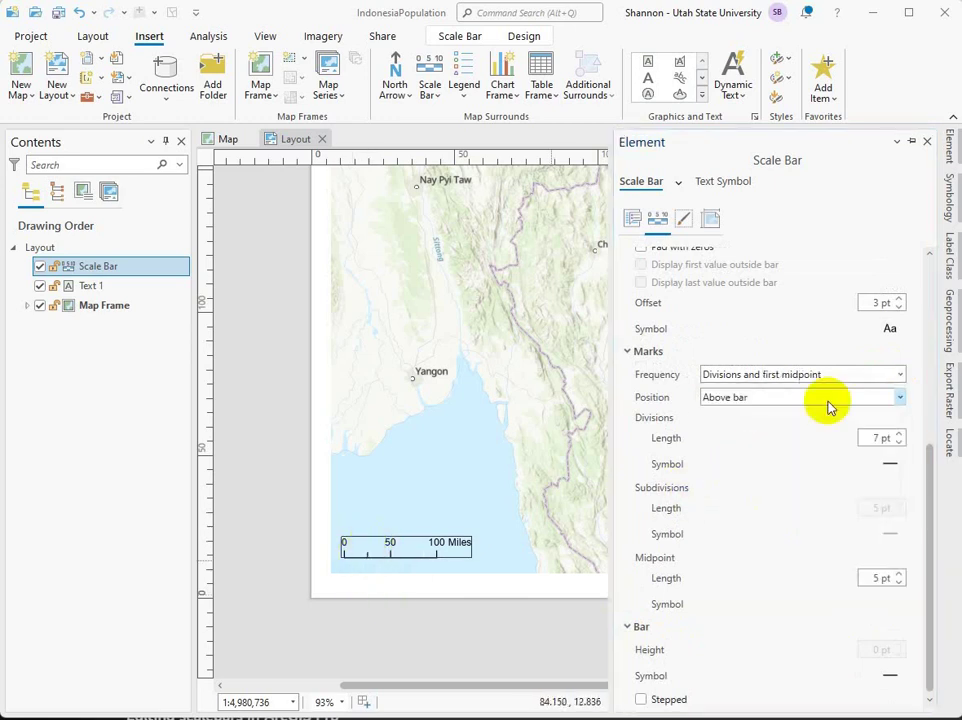
left_click(900, 374)
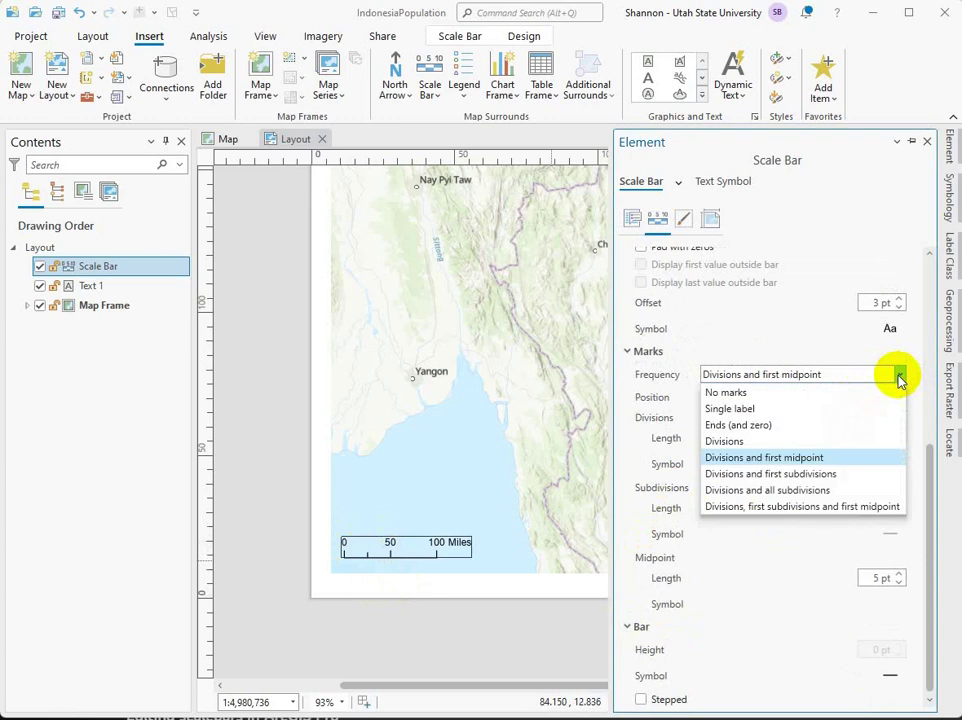
left_click(710, 441)
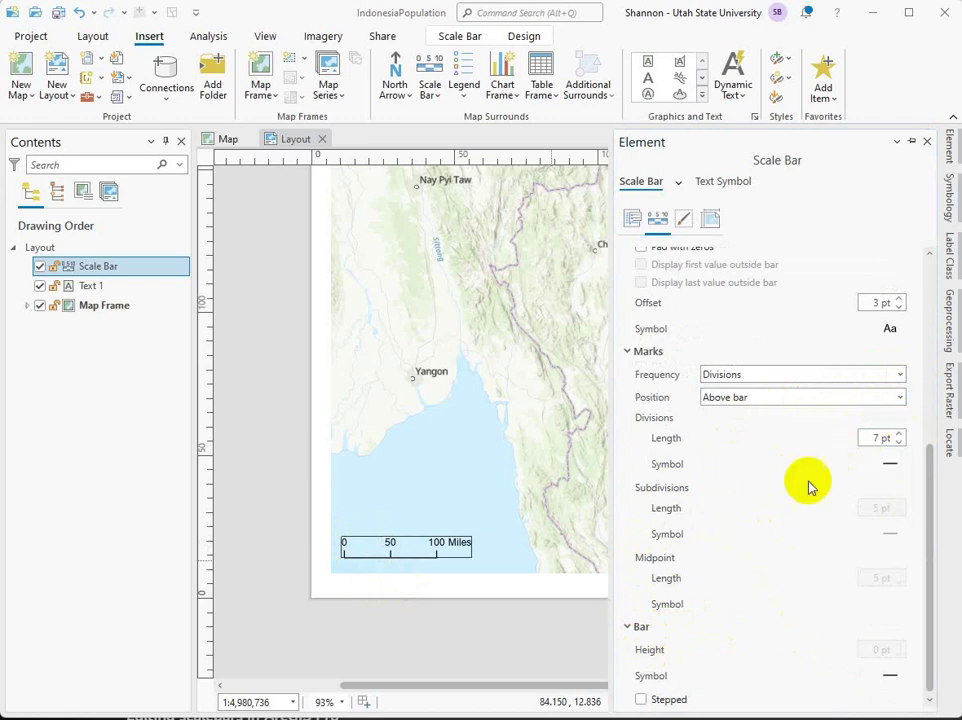
double_click(900, 444)
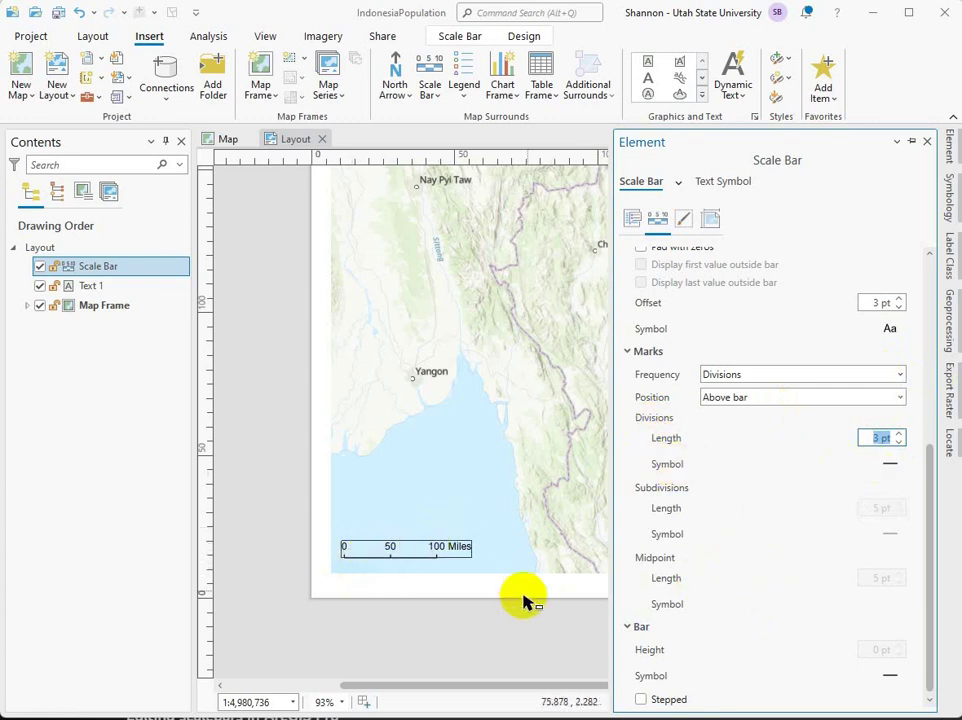
left_click(505, 595)
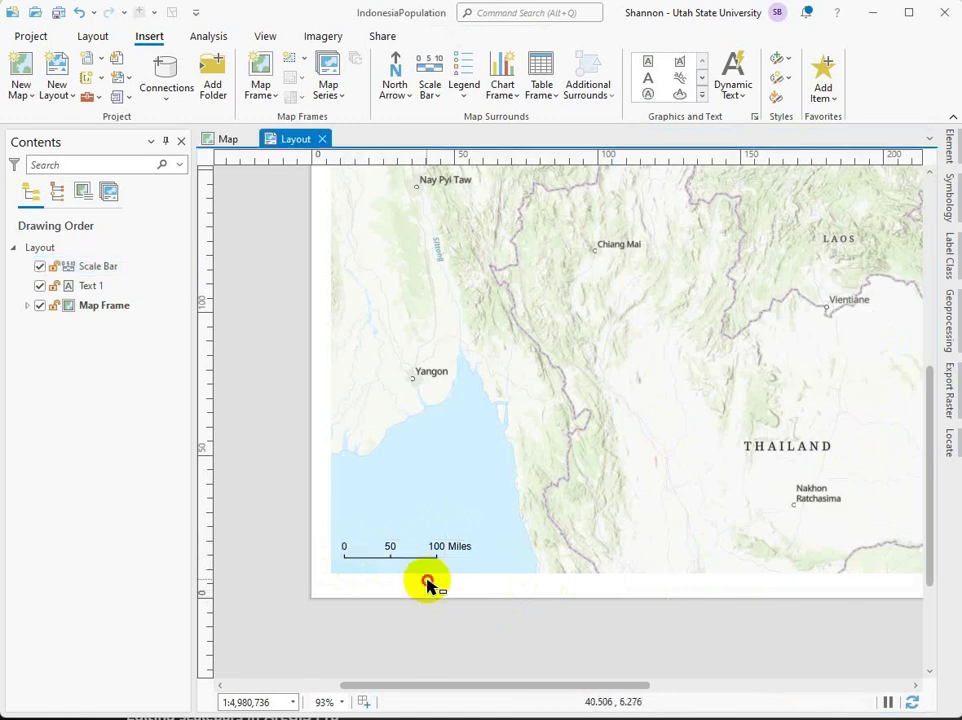